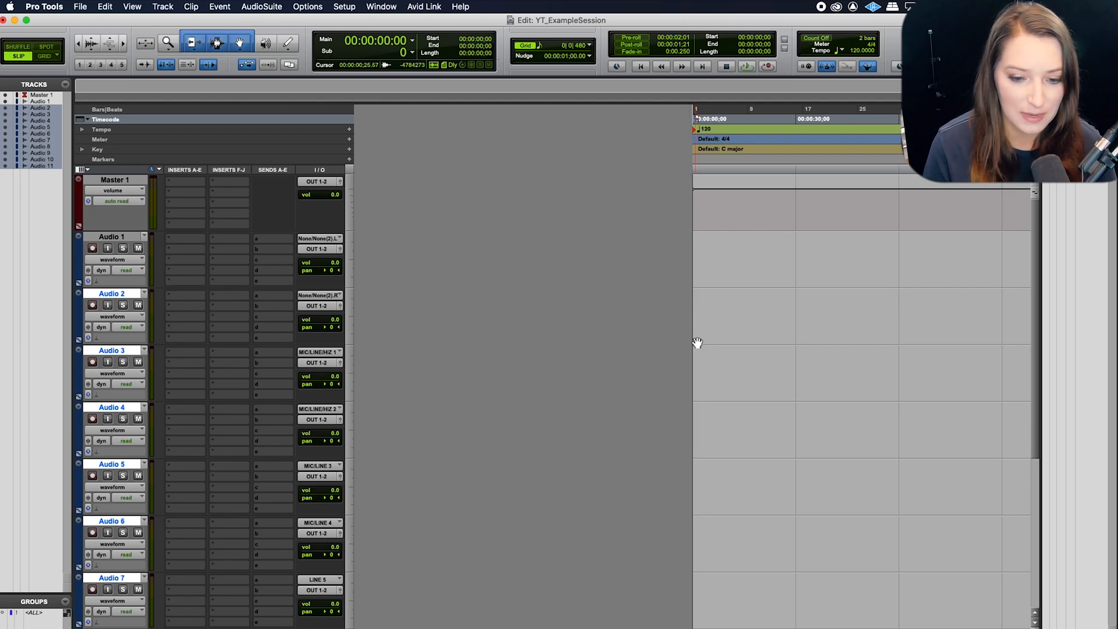
Step: Start playback from the session start with Continuous scrolling active
key("space")
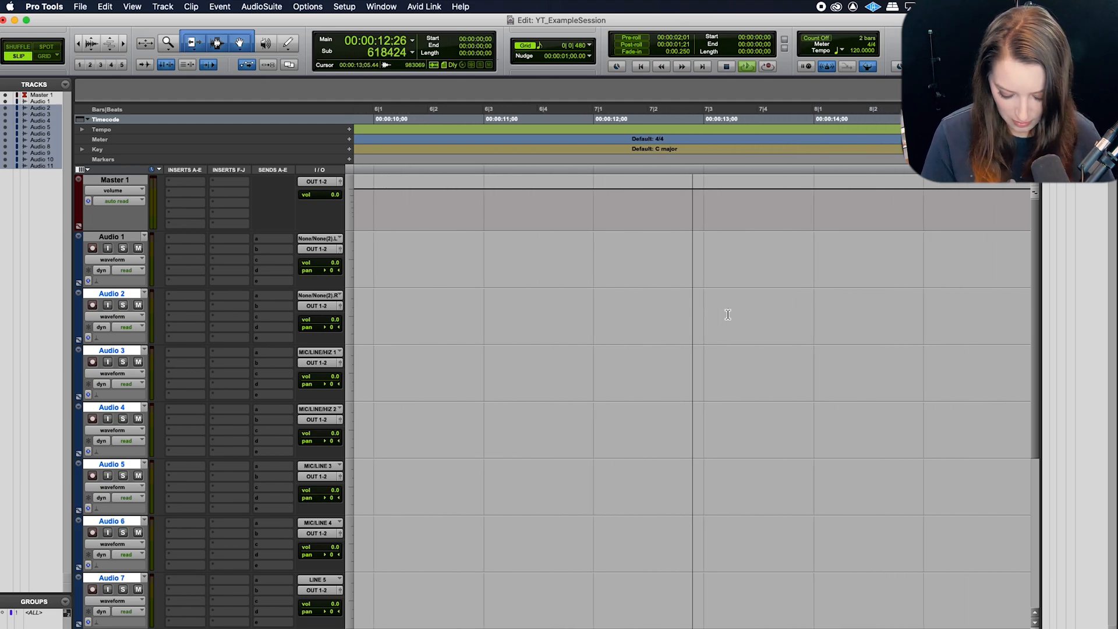
Step: Stop playback and return the insertion point to the session start
key("space")
key("Return")
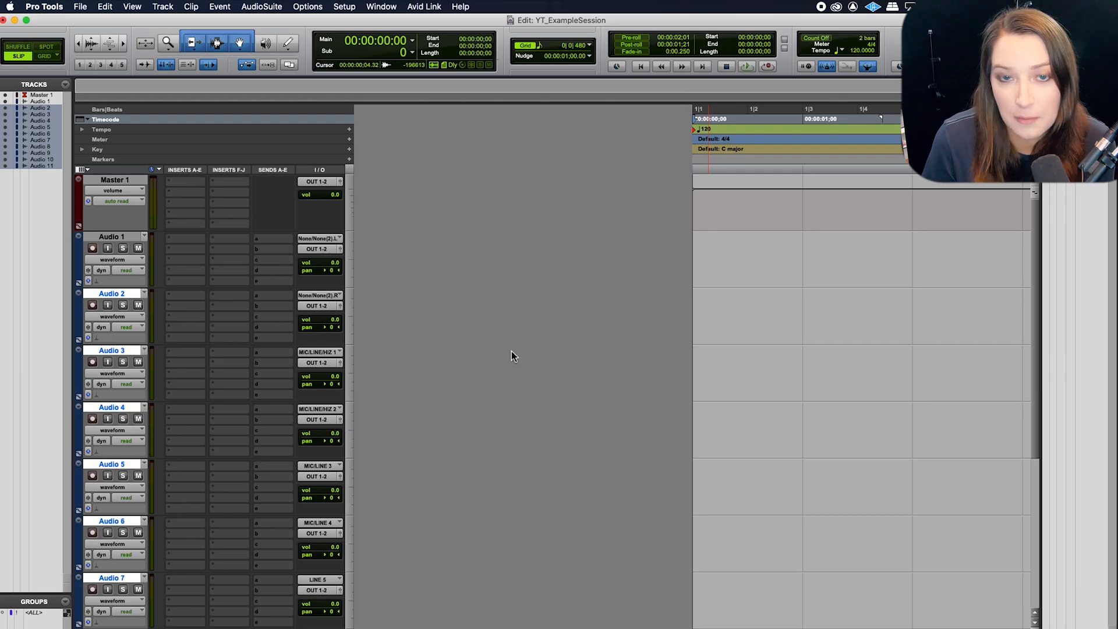
Step: Switch Edit Window Scrolling to Page and place the insertion point in Audio 1
left_click(322, 6)
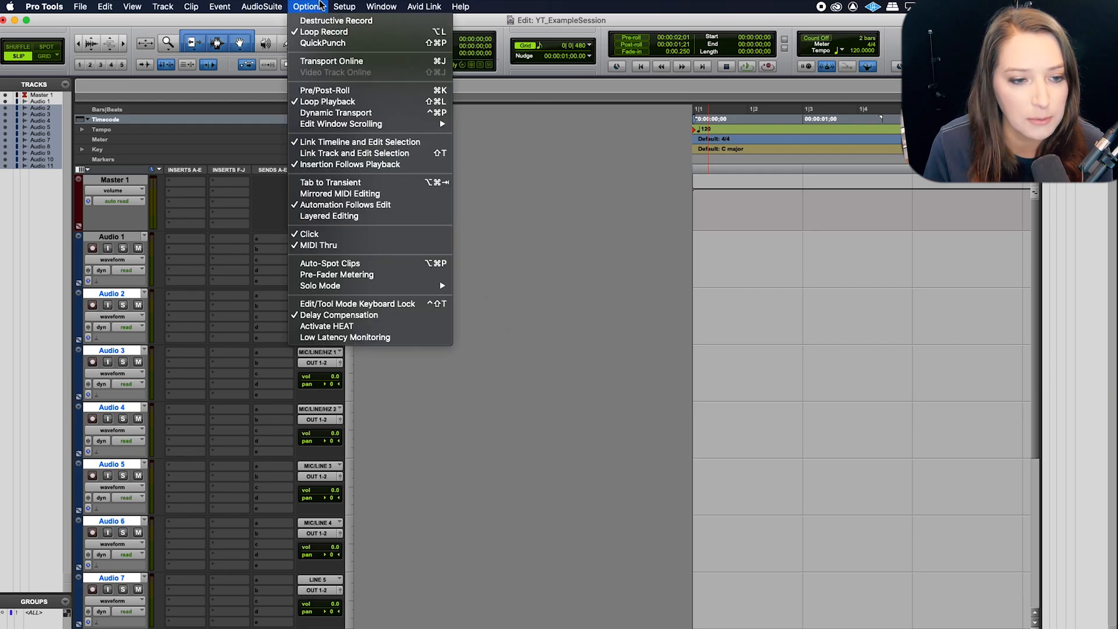
mouse_move(342, 125)
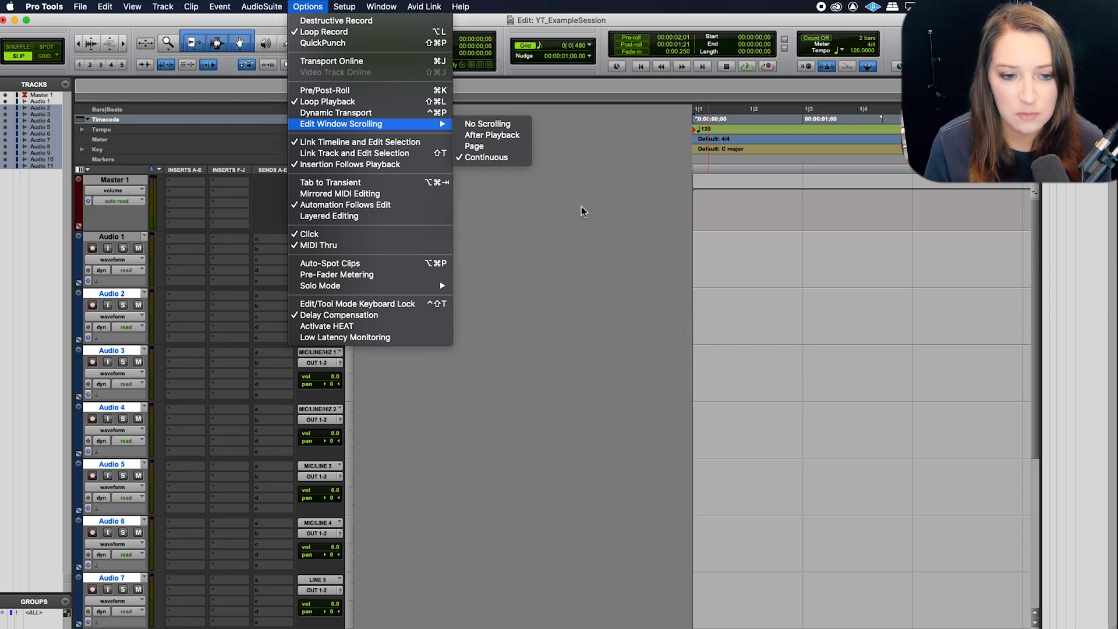
left_click(502, 145)
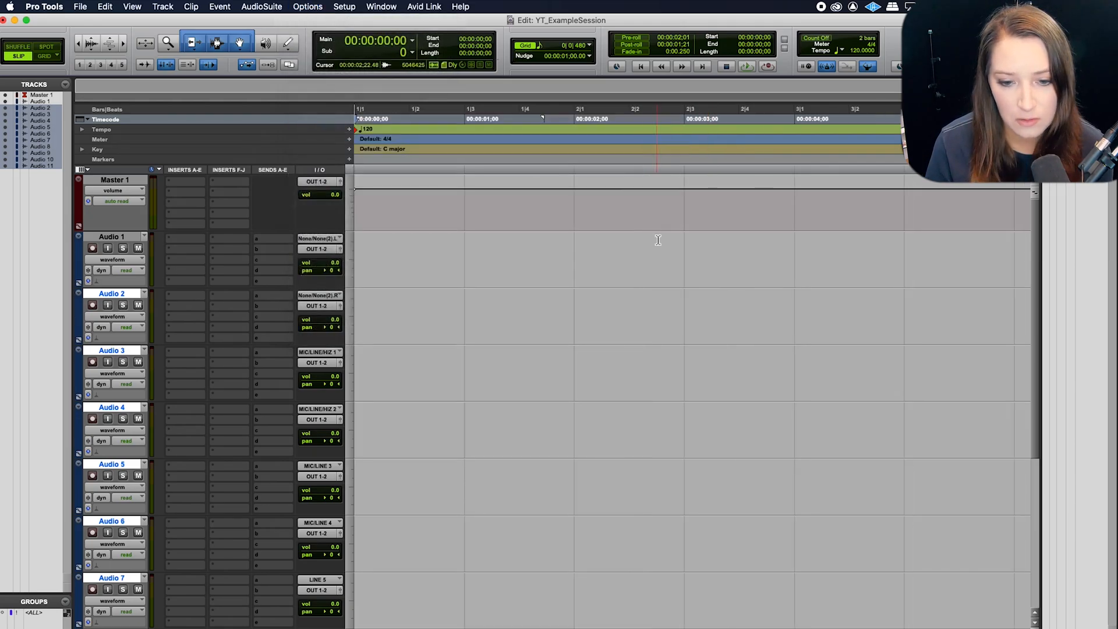
left_click(918, 250)
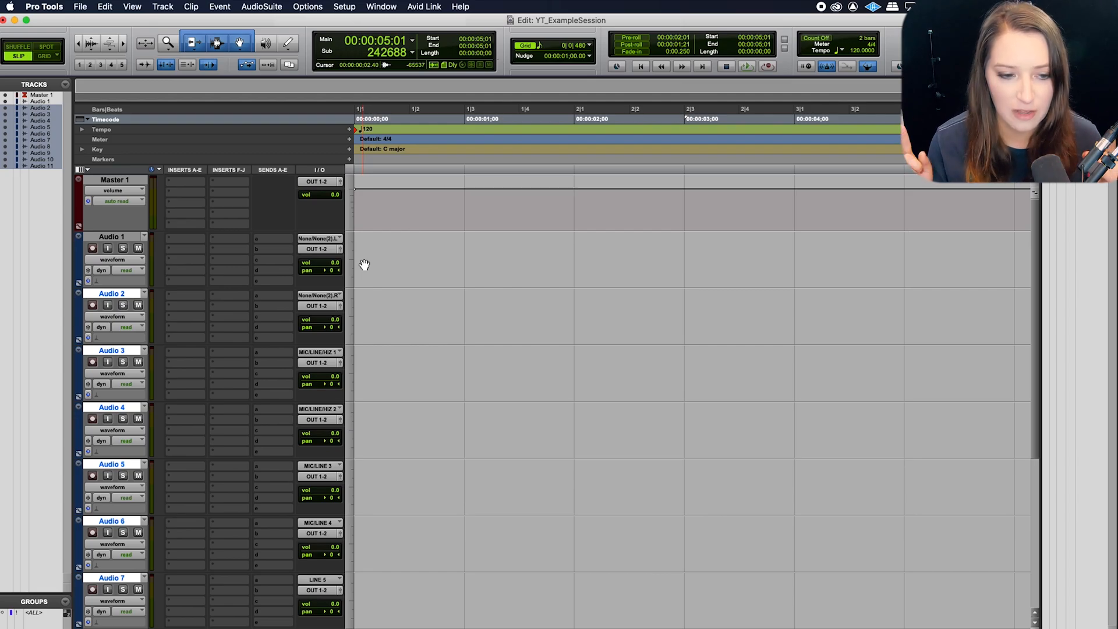
left_click(309, 7)
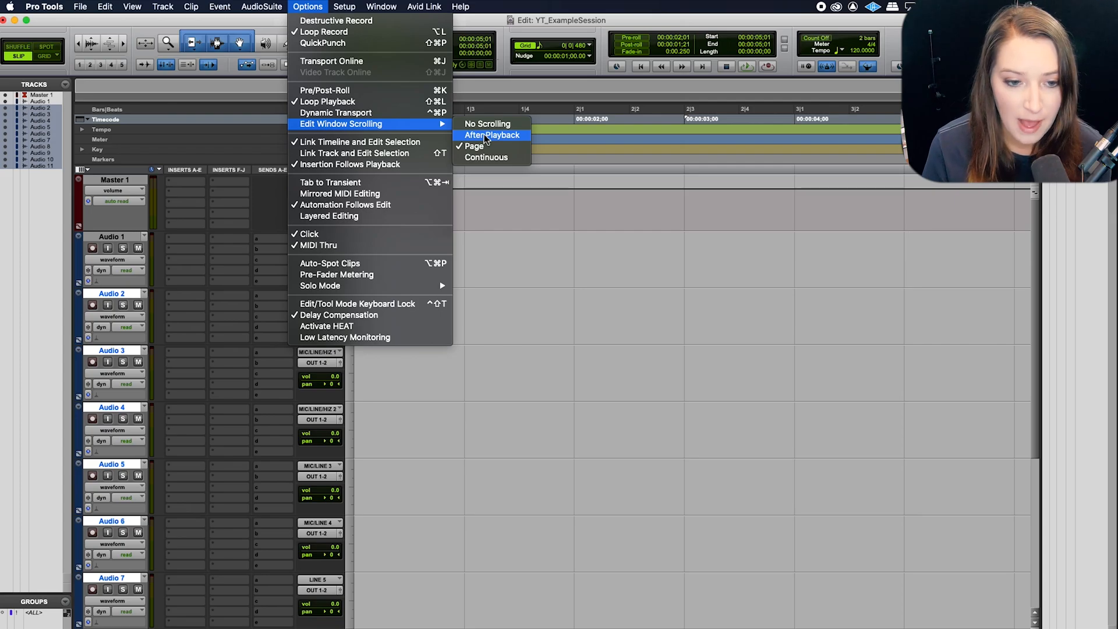
Step: Switch Edit Window Scrolling to After Playback and set the insertion at the start of Audio 1
left_click(486, 138)
key("Return")
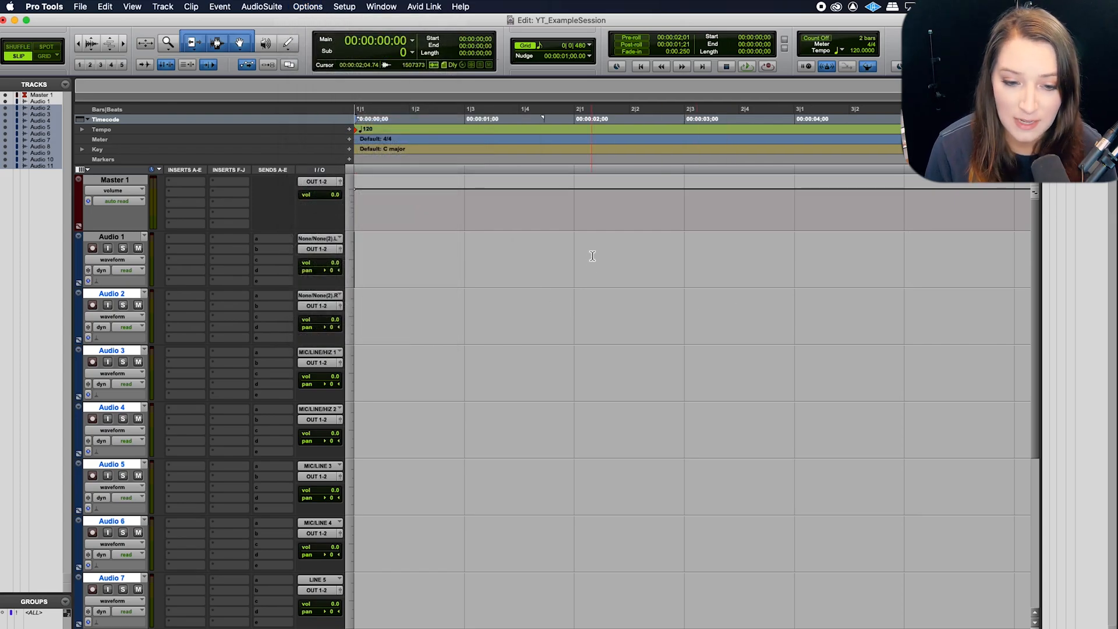
left_click(591, 257)
key("Return")
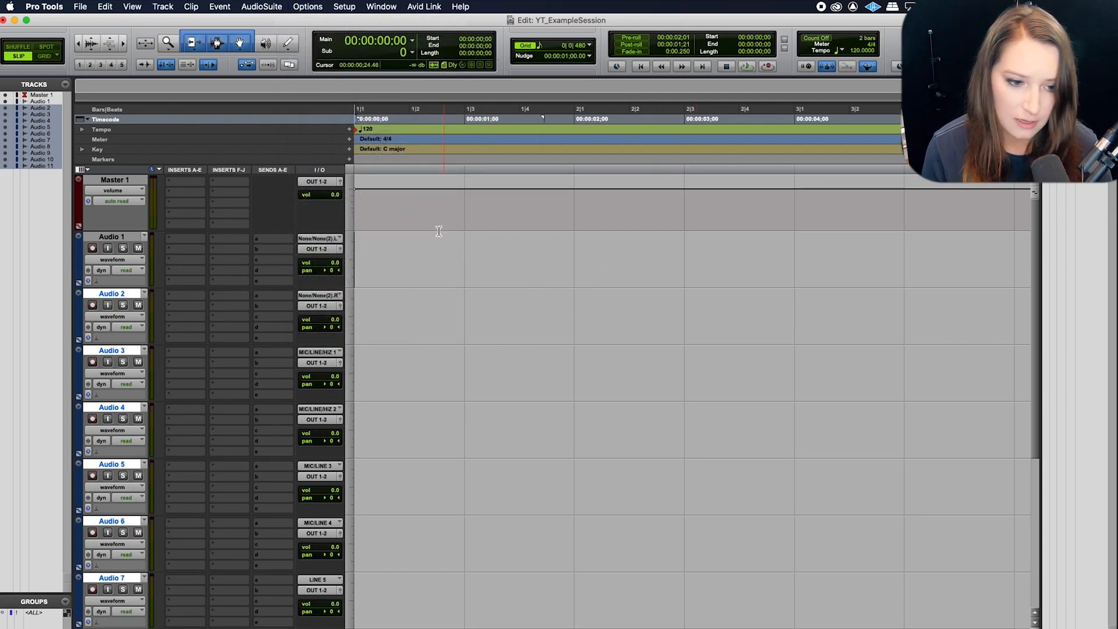
left_click(354, 249)
Step: Play the session and stop around 00:00:27:23 so the view jumps to bars 13–15
key("space")
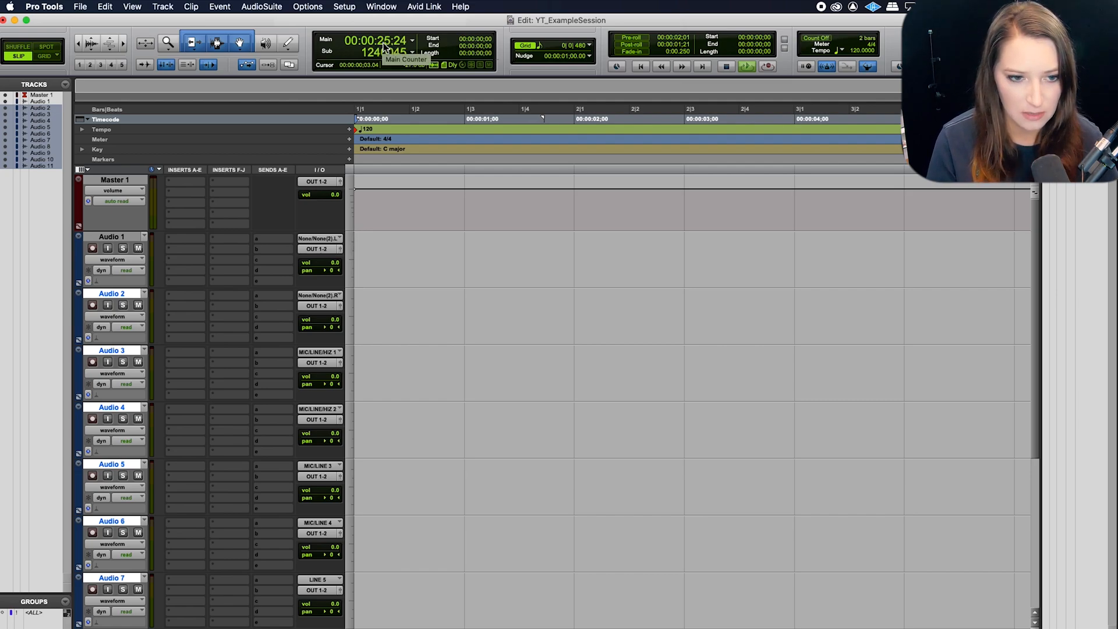
key("space")
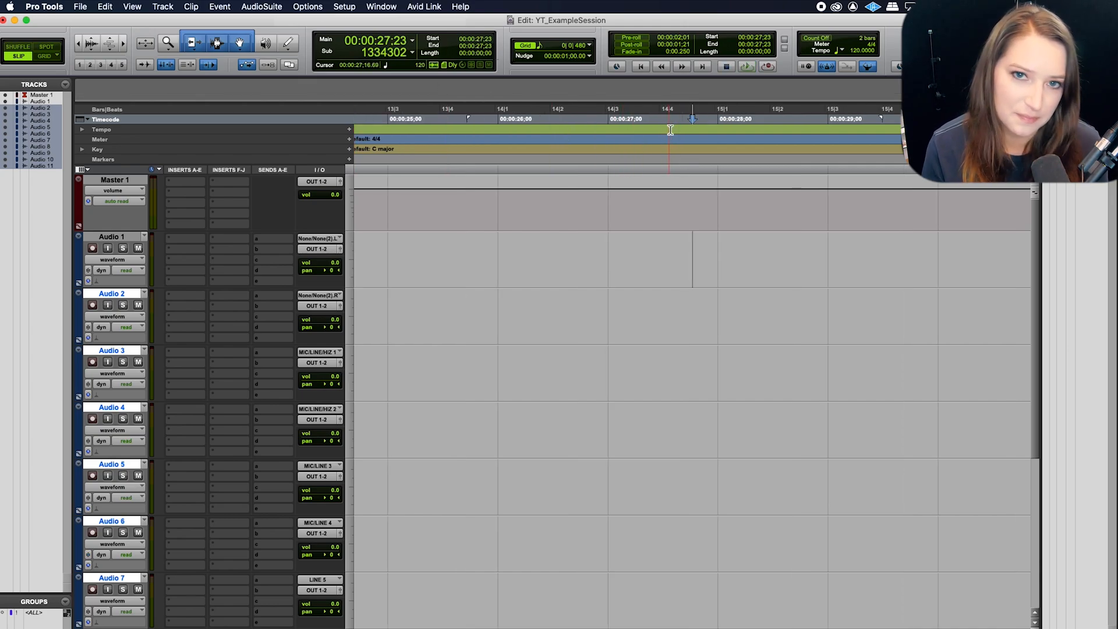
Step: Switch Edit Window Scrolling to No Scrolling with the insertion in Audio 1 near 00:00:27:15
left_click(308, 6)
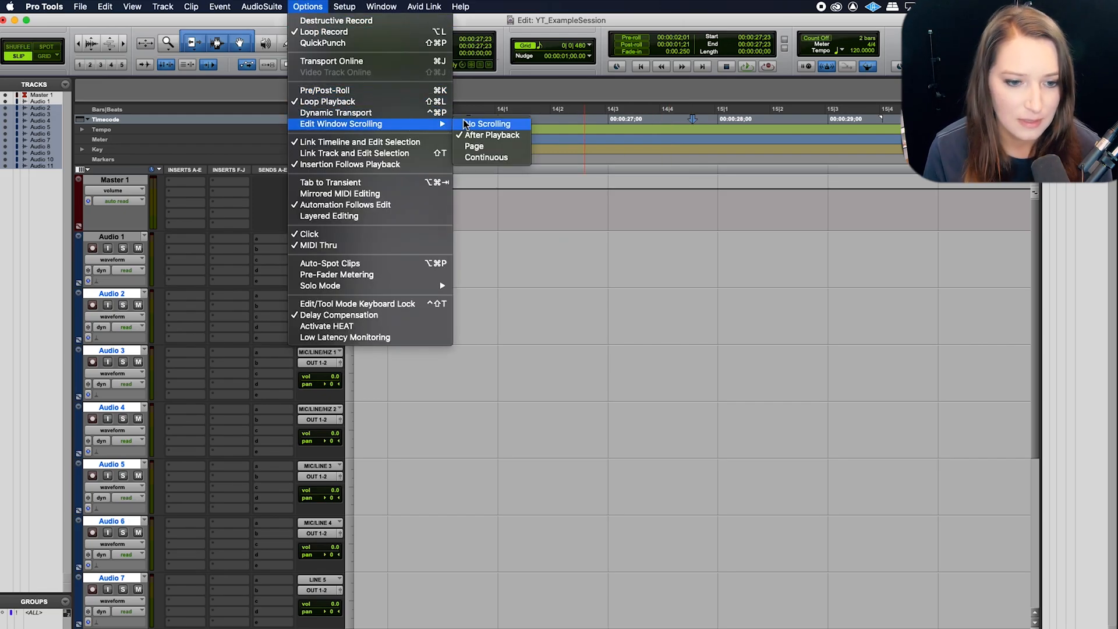
left_click(469, 123)
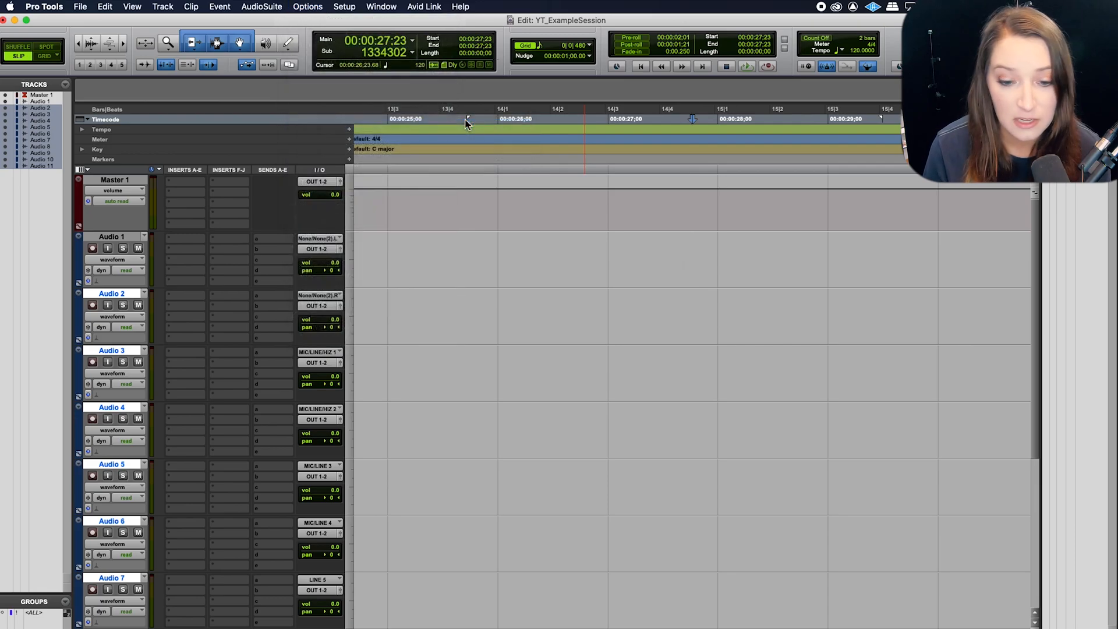
left_click(666, 247)
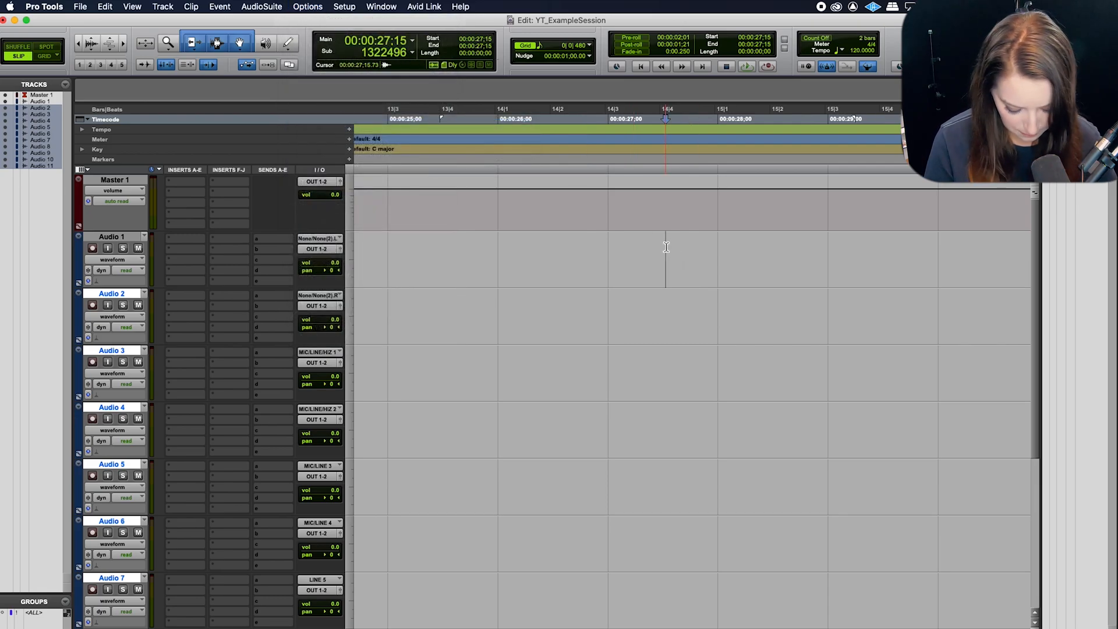
Step: Play and stop around 00:00:47:09 while the view stays on bars 13–15
key("space")
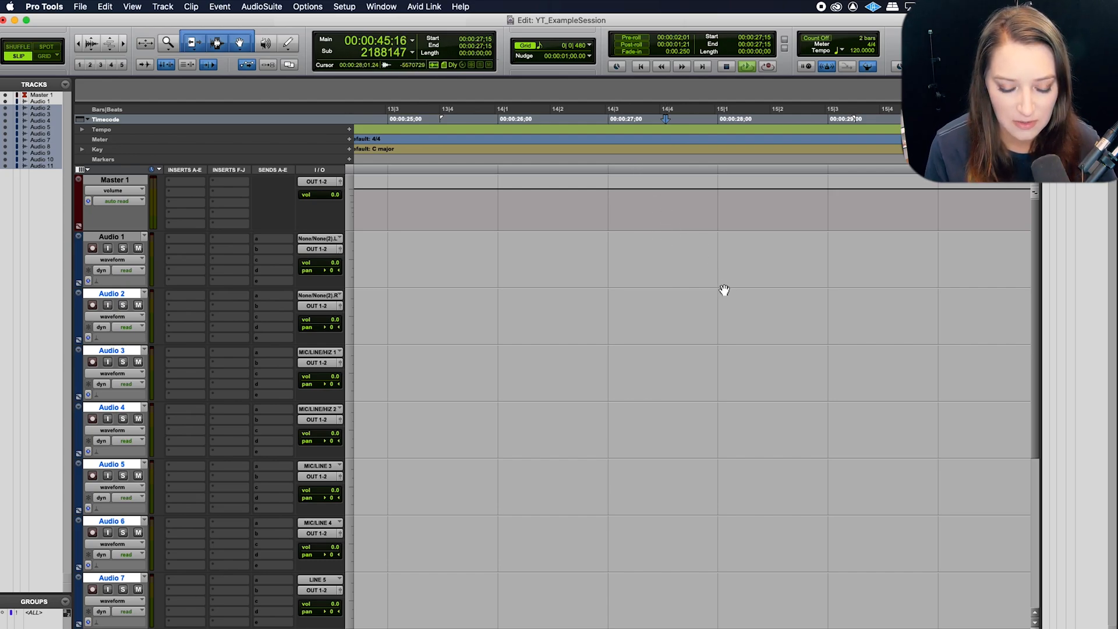
key("space")
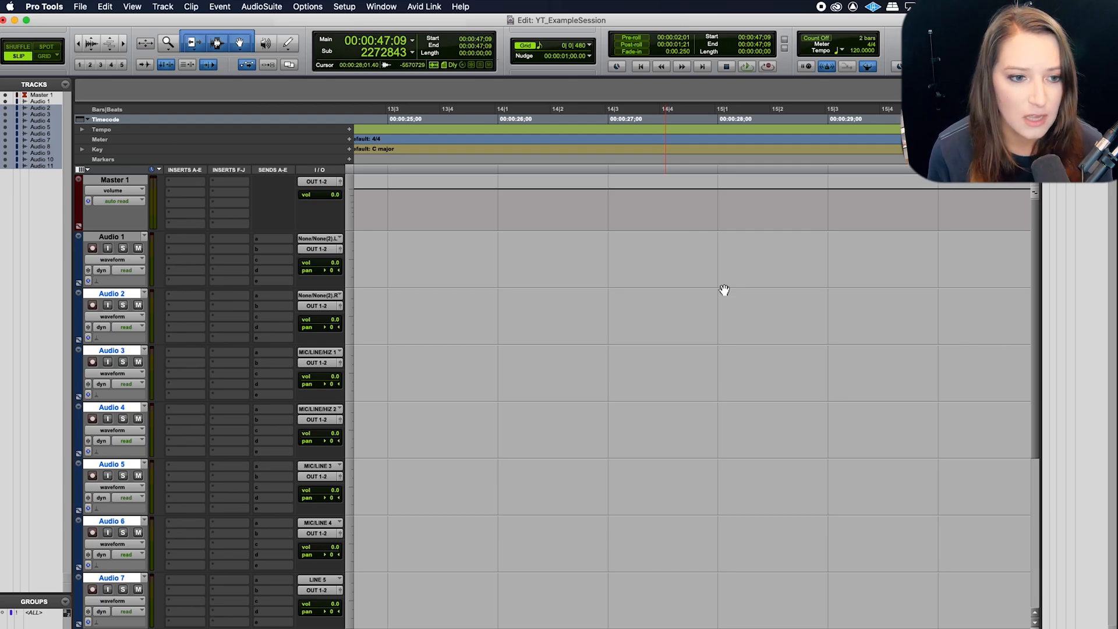
left_click(308, 6)
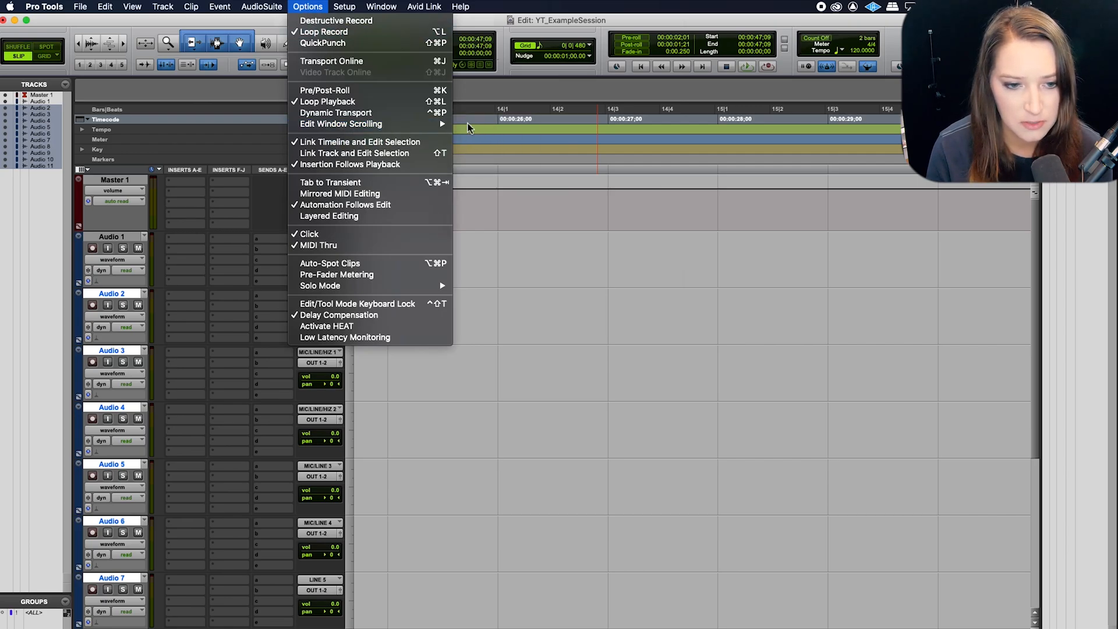
Step: Restore Continuous scrolling and return to the session start, leaving the Options menu unchanged
mouse_move(340, 125)
left_click(488, 156)
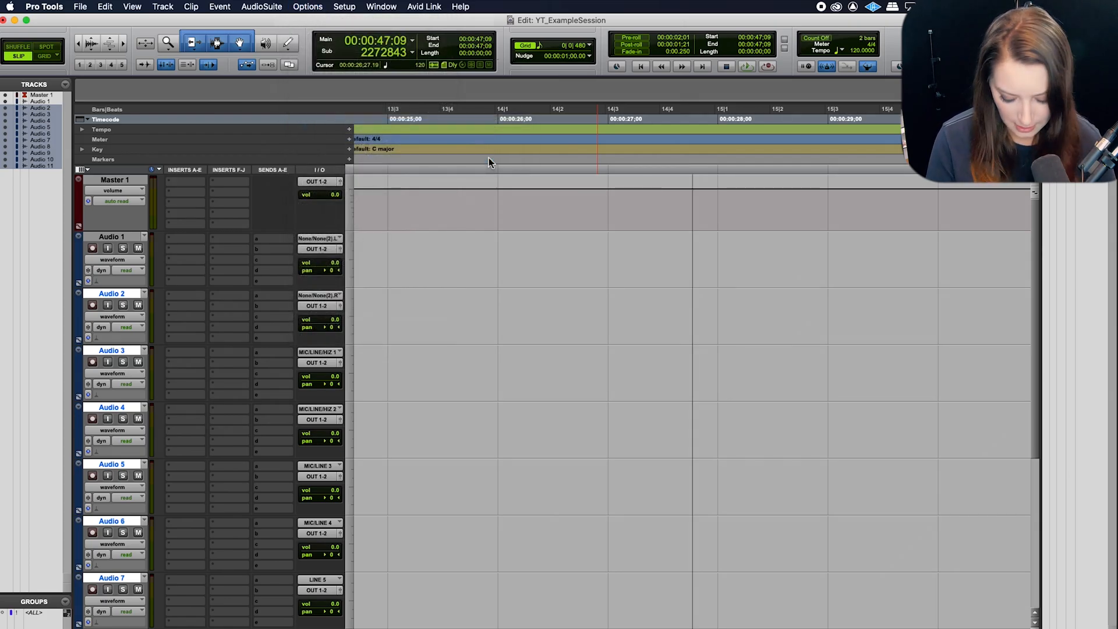
key("Return")
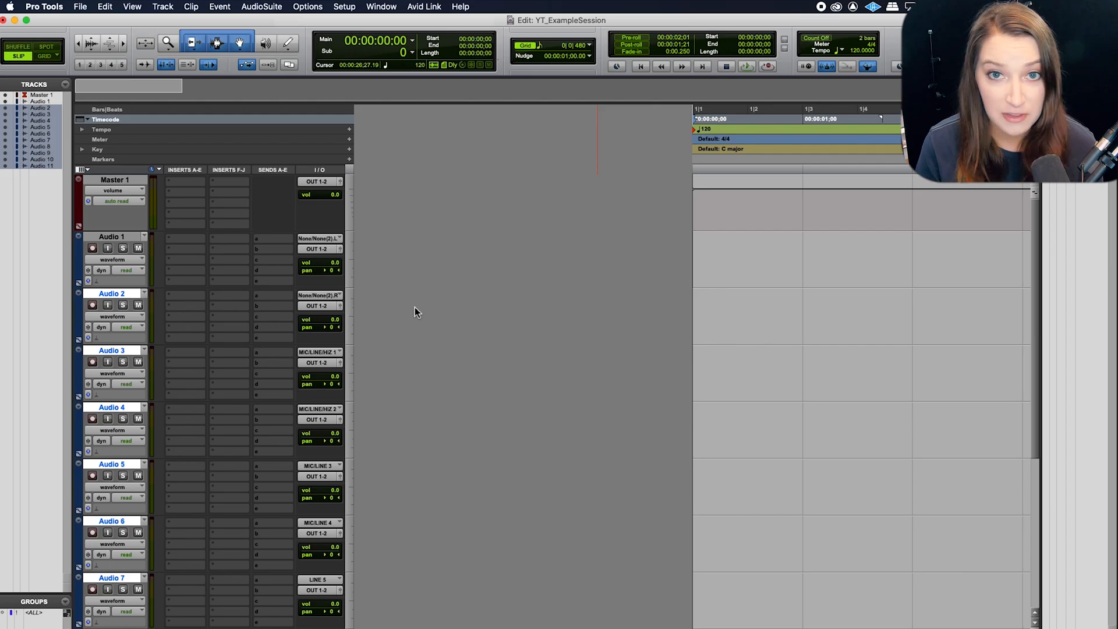
left_click(306, 6)
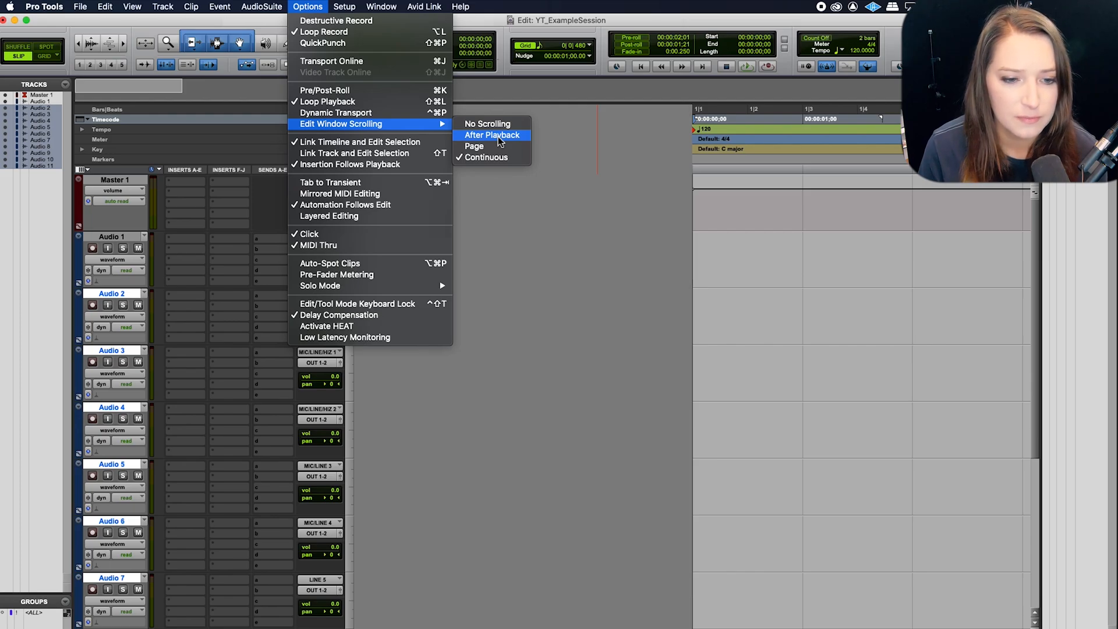
left_click(569, 182)
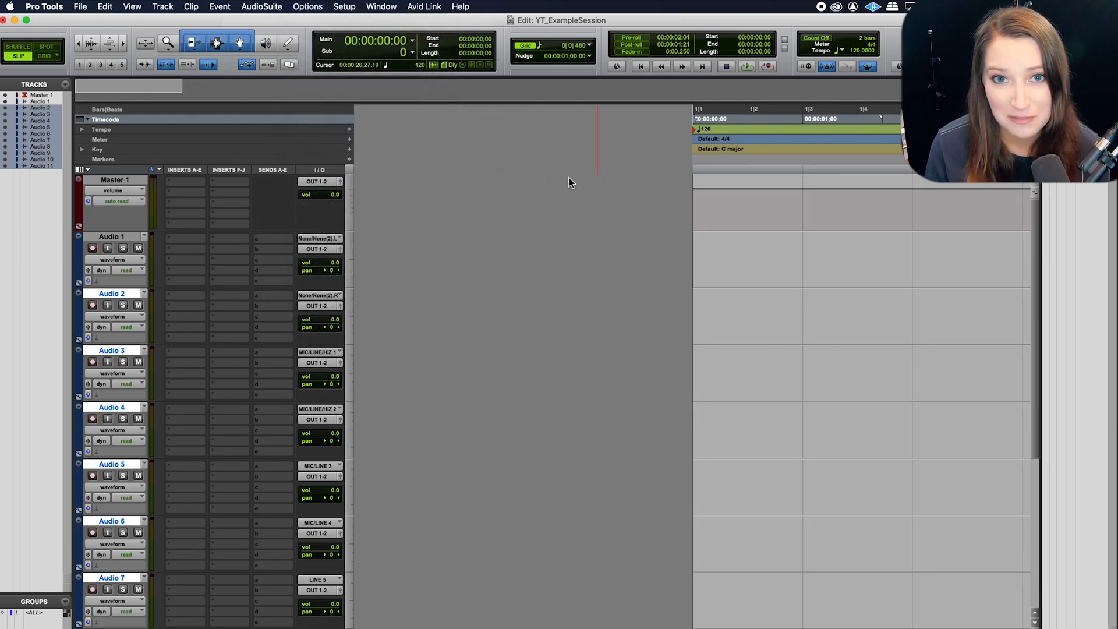